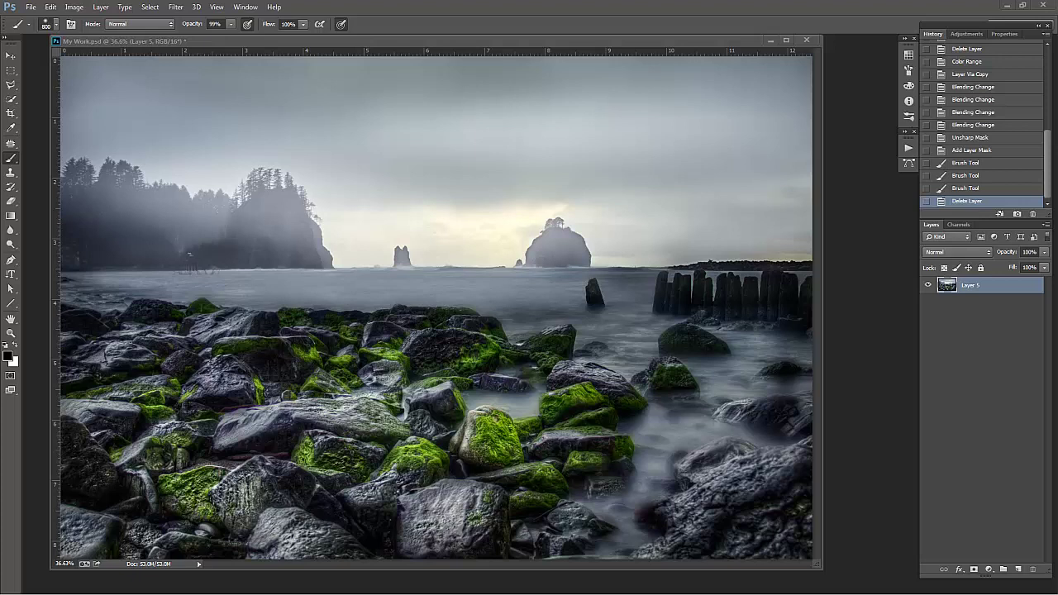
Duplicate Layer 5 and set the copy's blend mode to Soft Light.
key("ctrl+j")
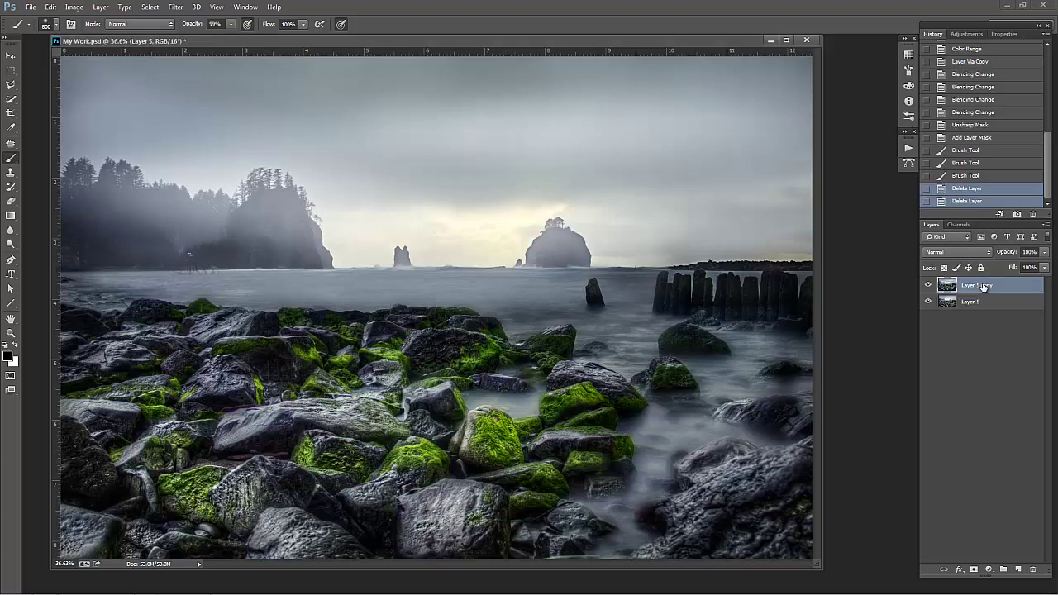
left_click(959, 252)
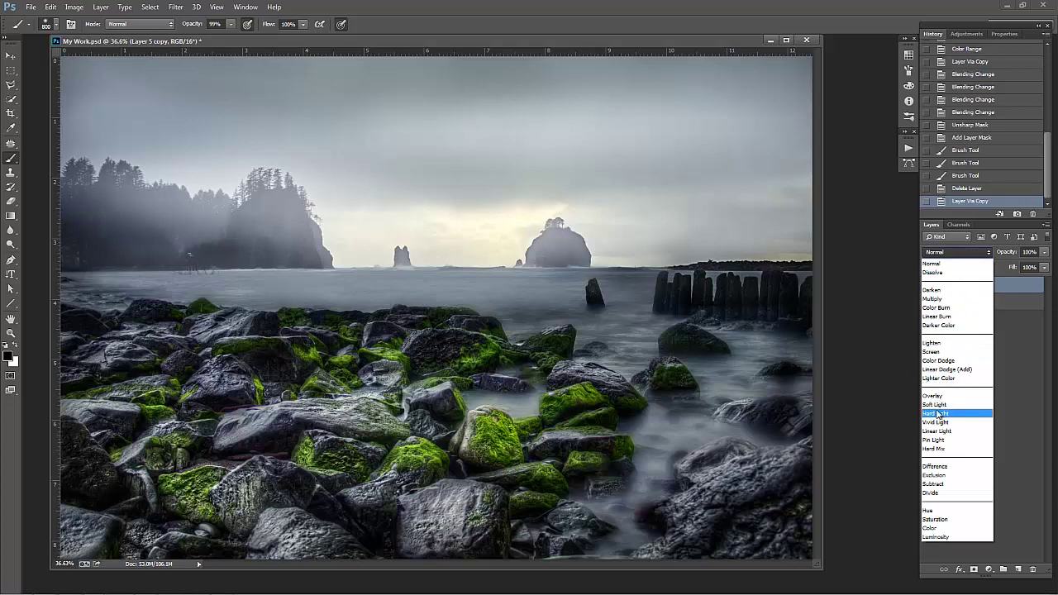
left_click(956, 404)
Apply Filter > Other > High Pass to Layer 5 copy.
scroll(954, 252, "up", 1)
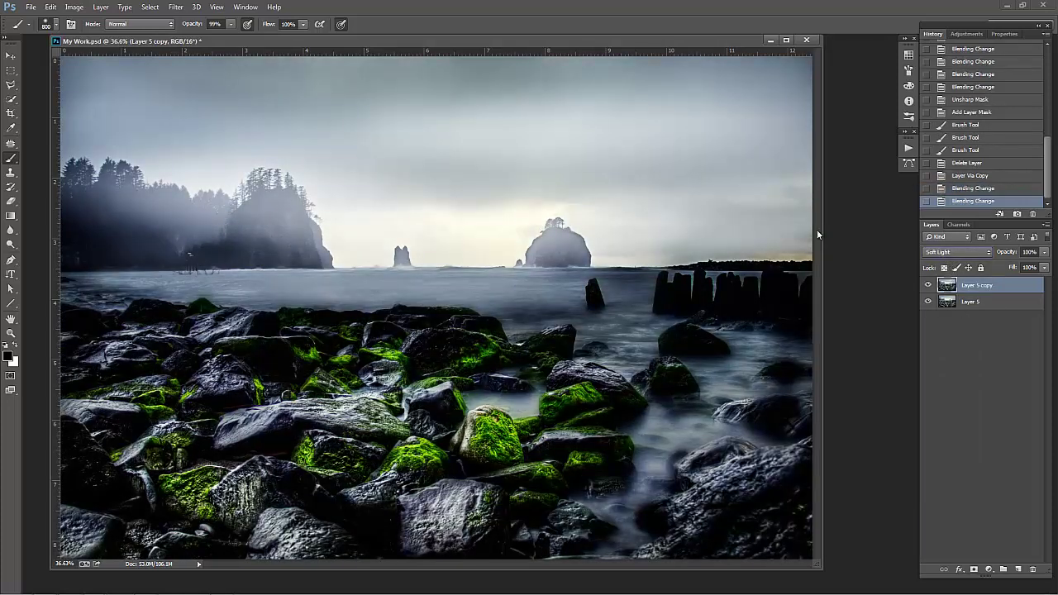
left_click(176, 7)
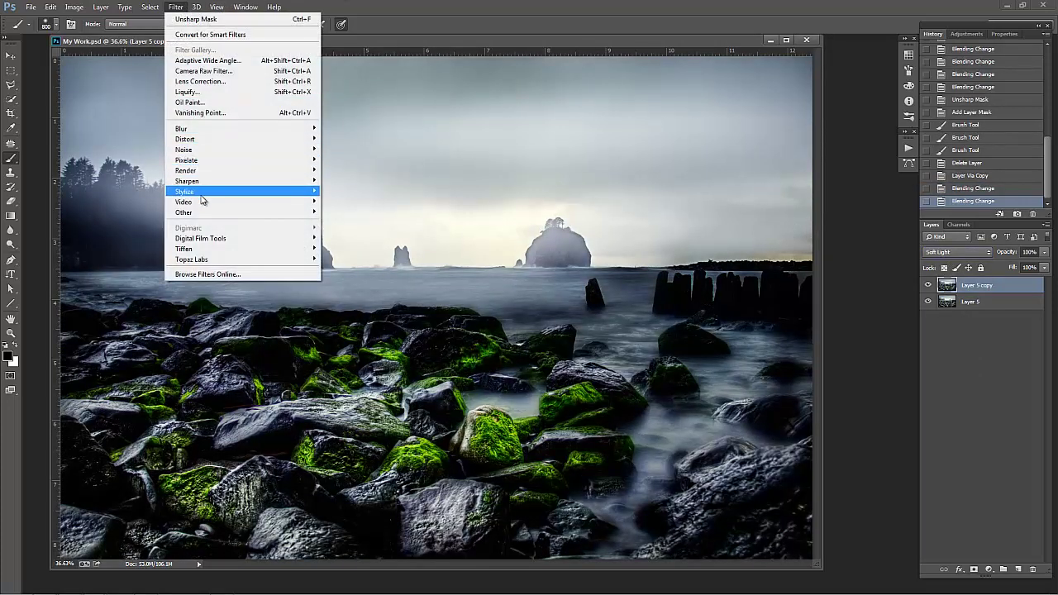
mouse_move(197, 213)
left_click(138, 222)
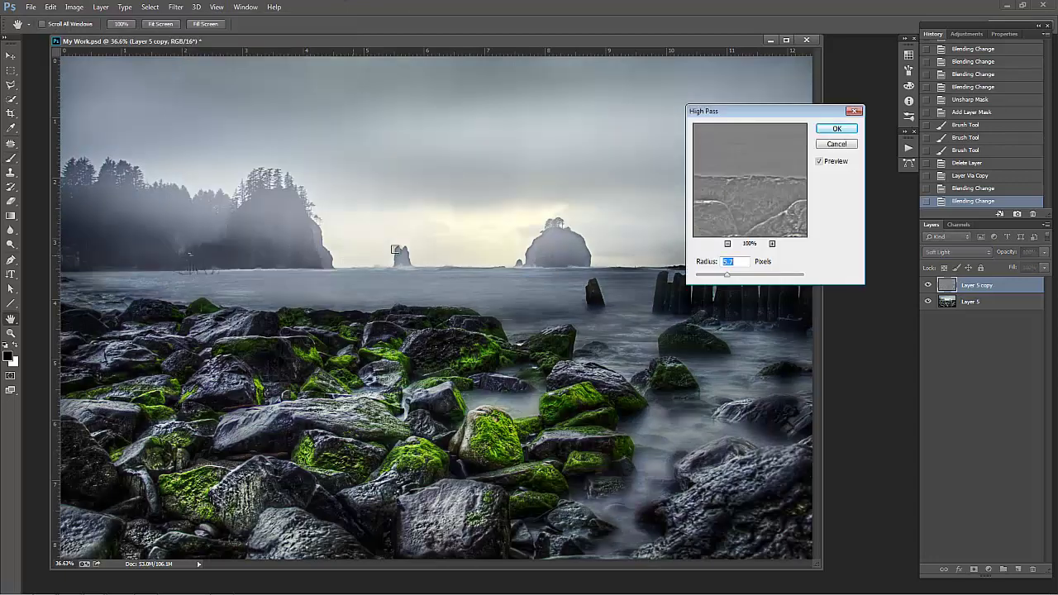
left_click(837, 131)
Zoom in on the sea stack, toggle the high-pass layer to compare, then fit the photo on screen.
key("b")
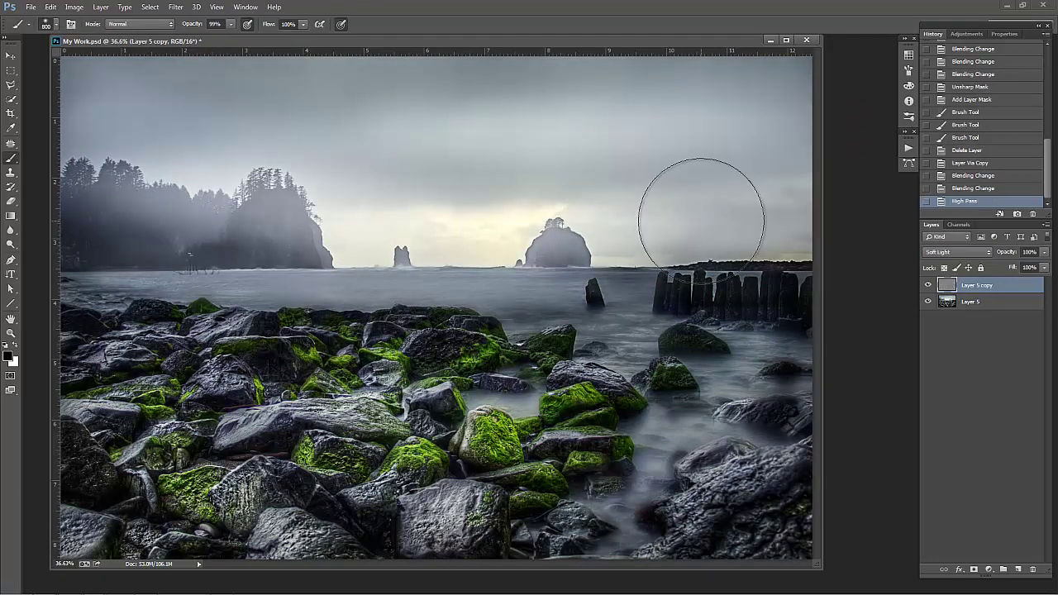
left_click_drag(531, 235, 725, 297)
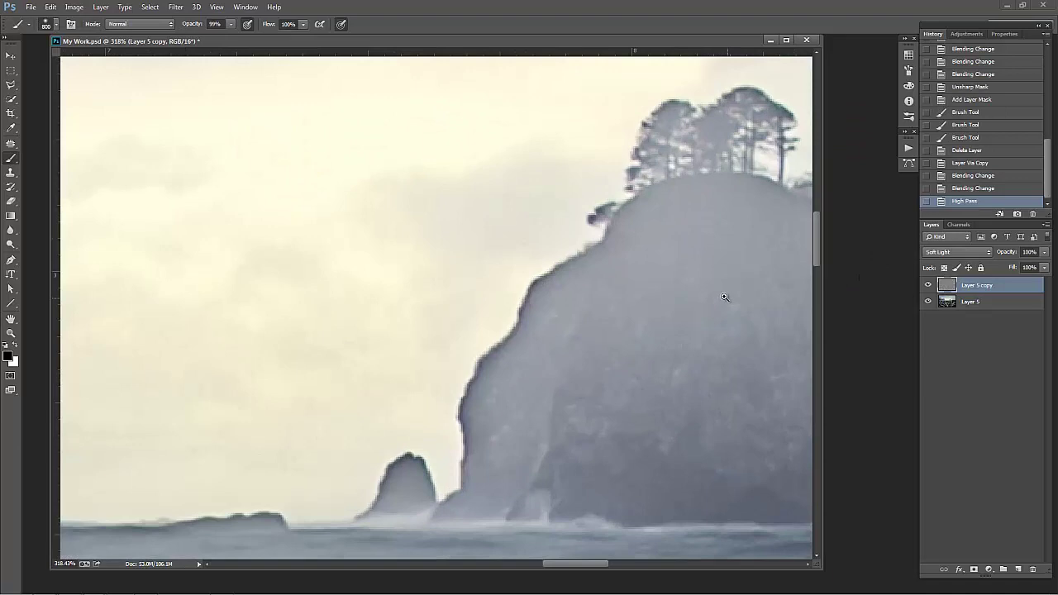
left_click(927, 285)
left_click(927, 284)
right_click(703, 311)
left_click(738, 317)
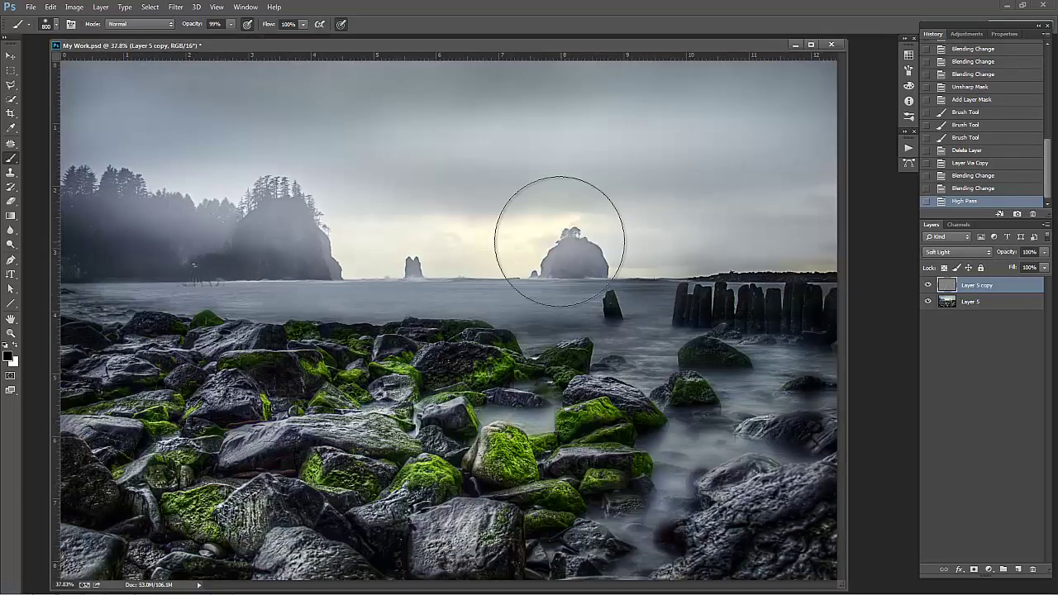
Compare the full photo with and without the sharpened copy, leaving the copy hidden.
left_click(927, 285)
left_click(927, 285)
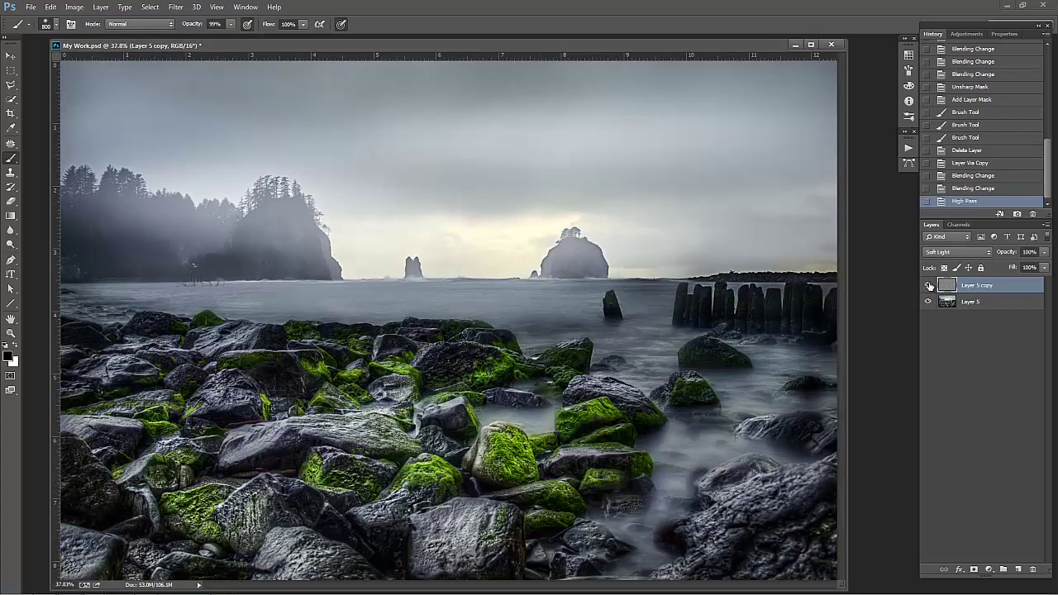
left_click(928, 285)
left_click(928, 285)
left_click(928, 285)
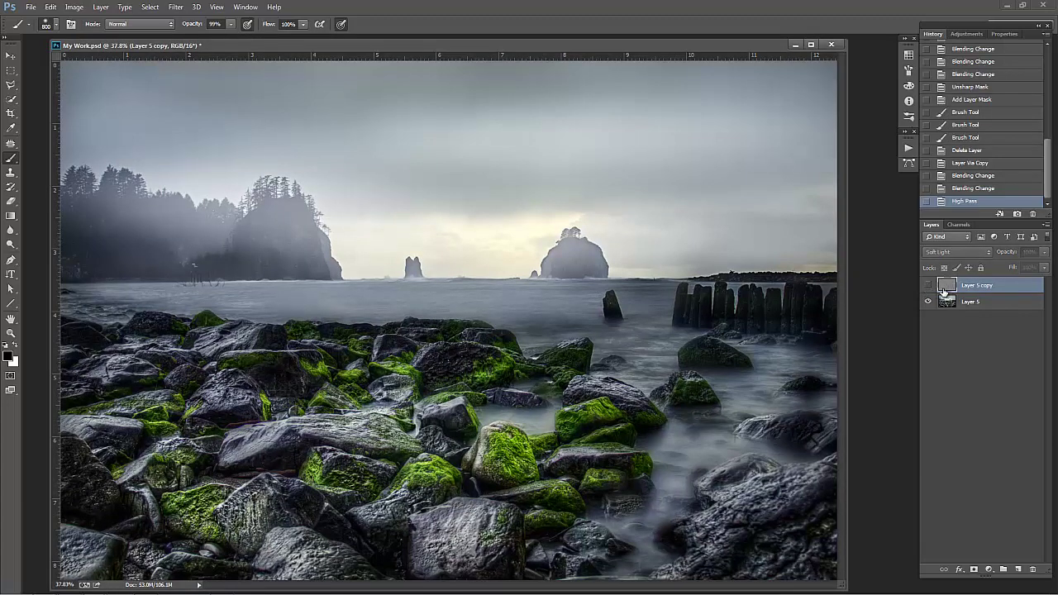
Delete the hidden high-pass Layer 5 copy.
key("Delete")
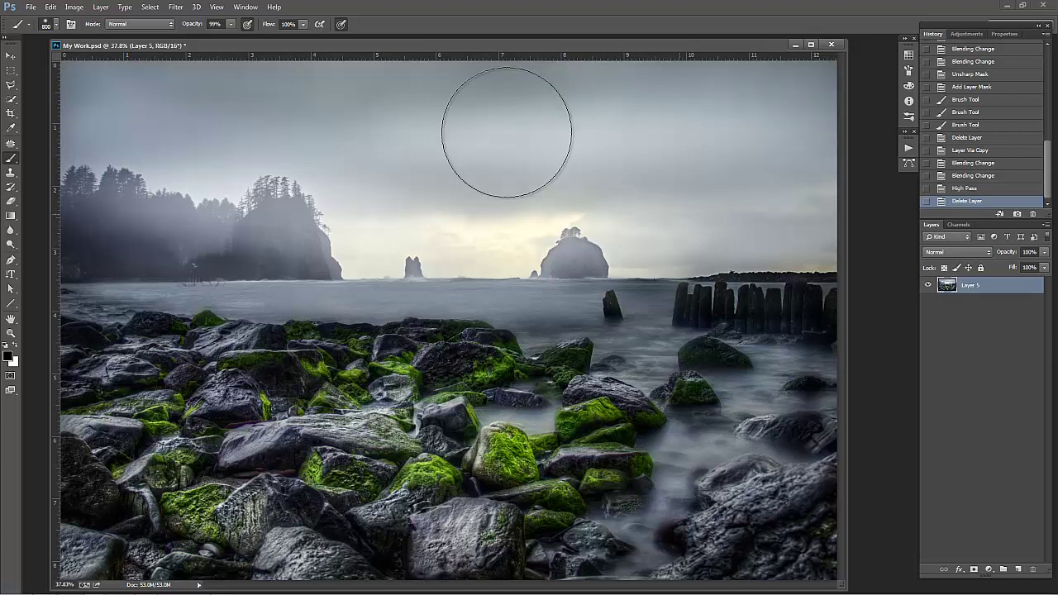
Open Select > Color Range and preview Shadows and Highlights before choosing Midtones.
left_click(175, 9)
mouse_move(150, 7)
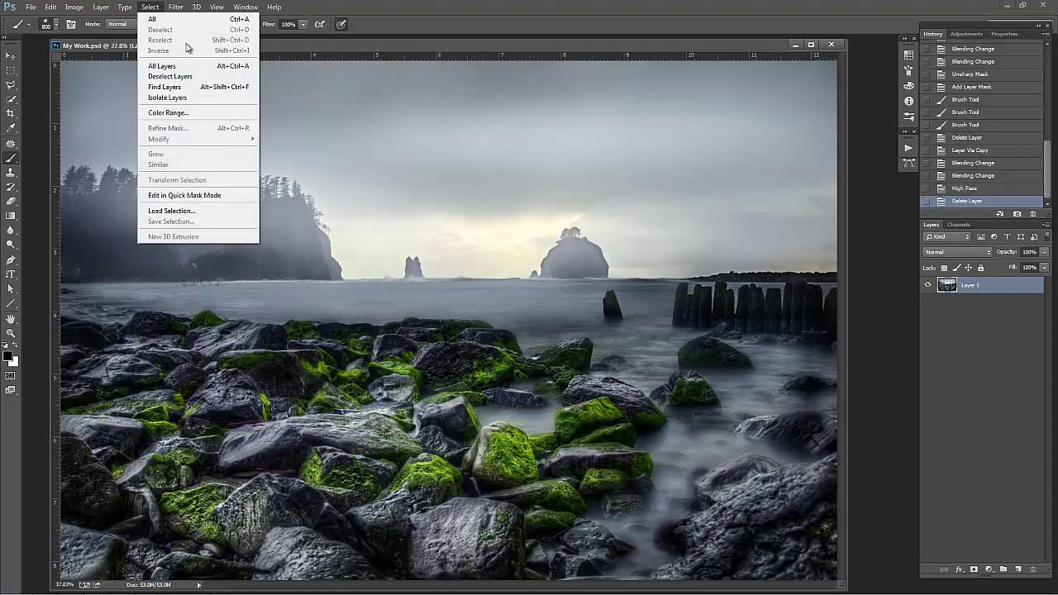
left_click(195, 115)
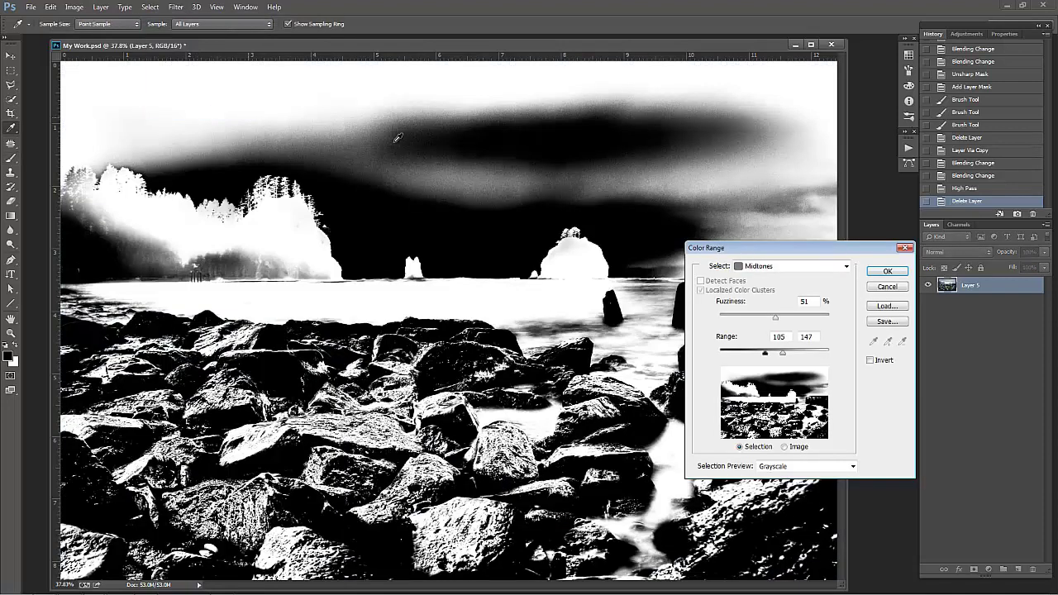
left_click(786, 268)
left_click(768, 382)
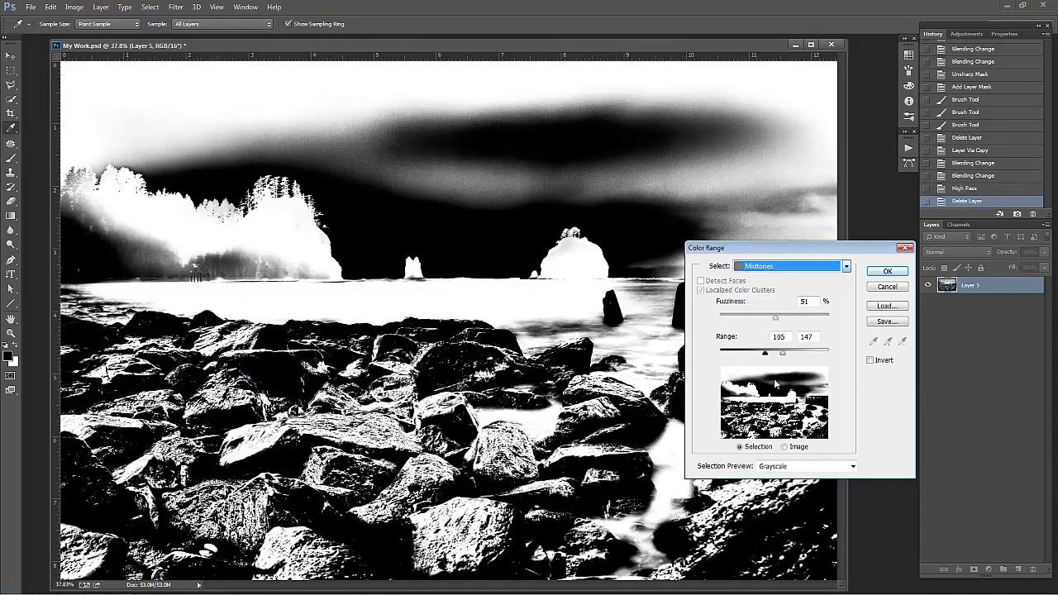
left_click(760, 266)
left_click(760, 383)
left_click(757, 268)
left_click(755, 395)
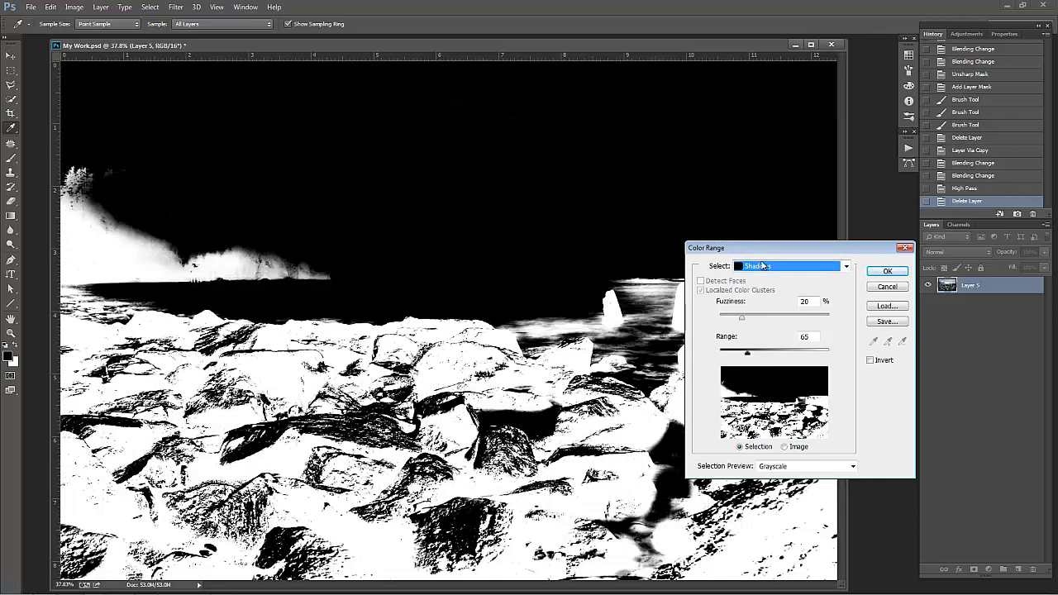
left_click(764, 266)
left_click(764, 373)
left_click(760, 266)
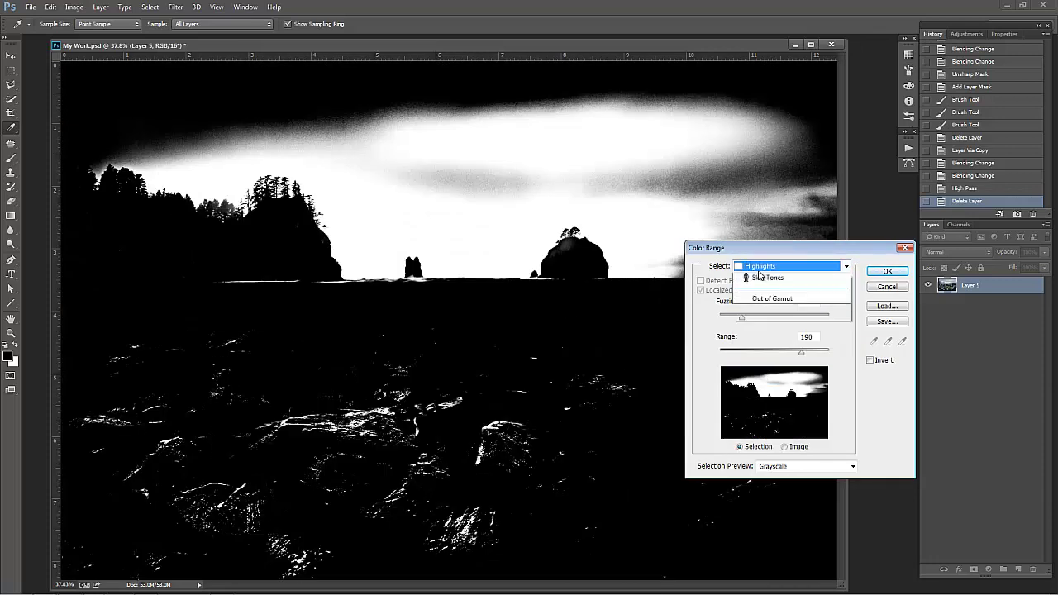
left_click(761, 383)
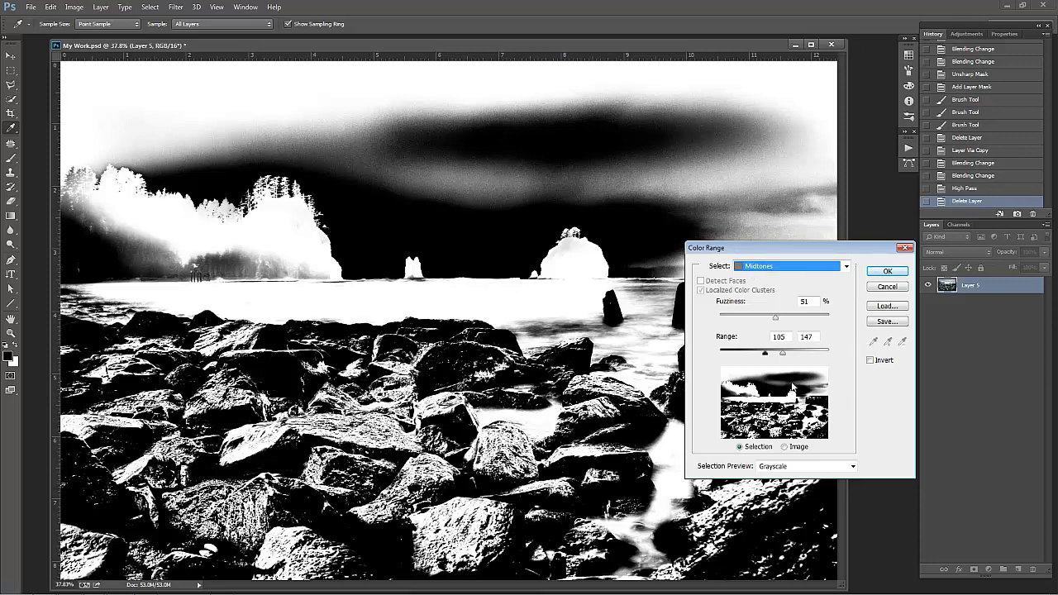
Widen the midtone range to 105–168, set fuzziness to 52, and confirm the selection.
left_click_drag(783, 354, 792, 355)
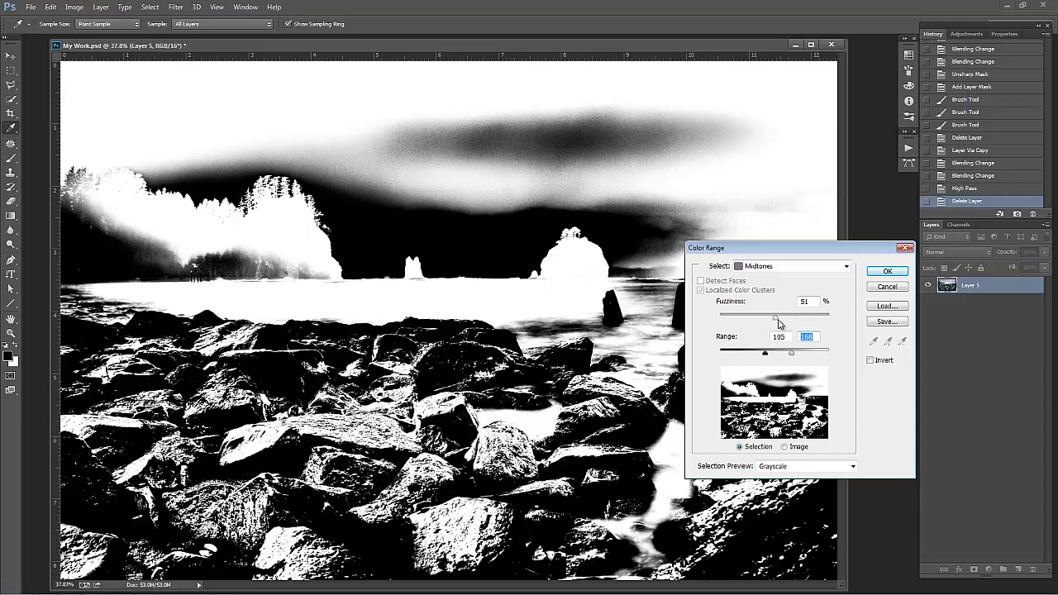
mouse_move(775, 318)
left_mouse_down()
mouse_move(806, 321)
mouse_move(792, 322)
left_mouse_up()
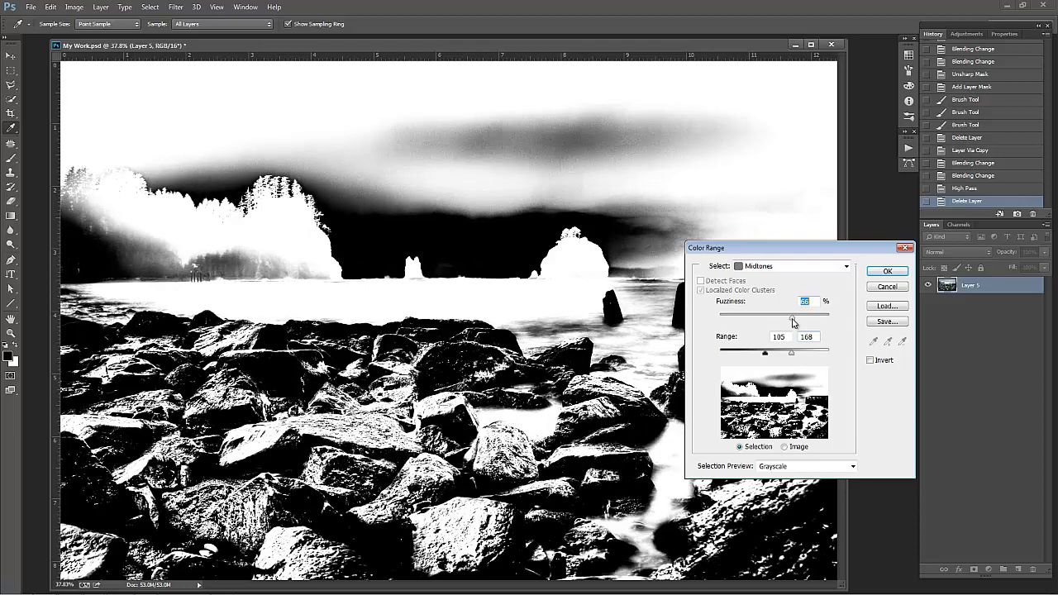
left_click(886, 271)
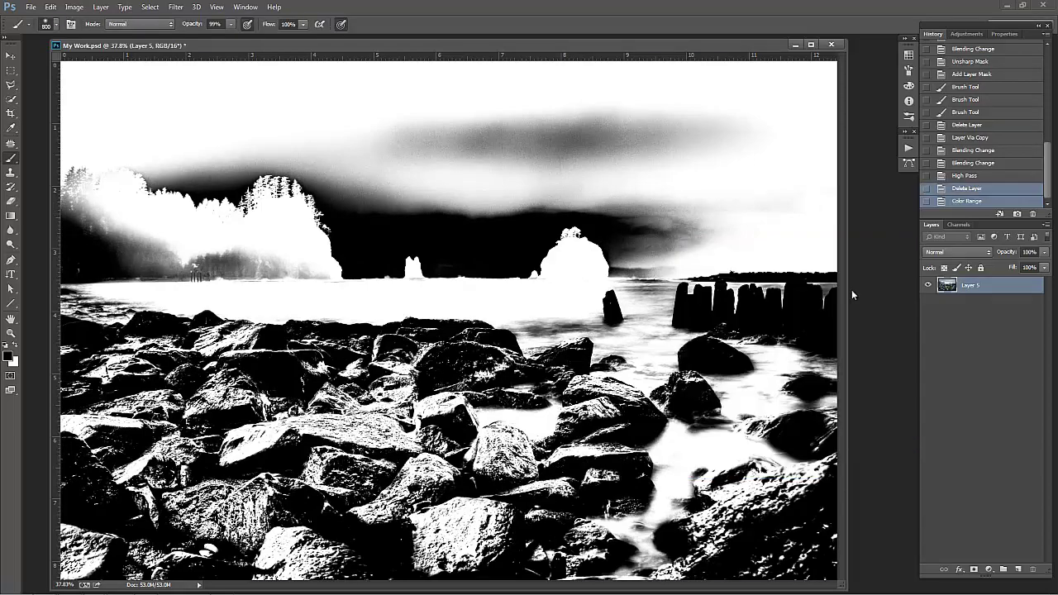
Copy the midtone selection onto new Layer 6 and hide Layer 5 beneath it.
key("b")
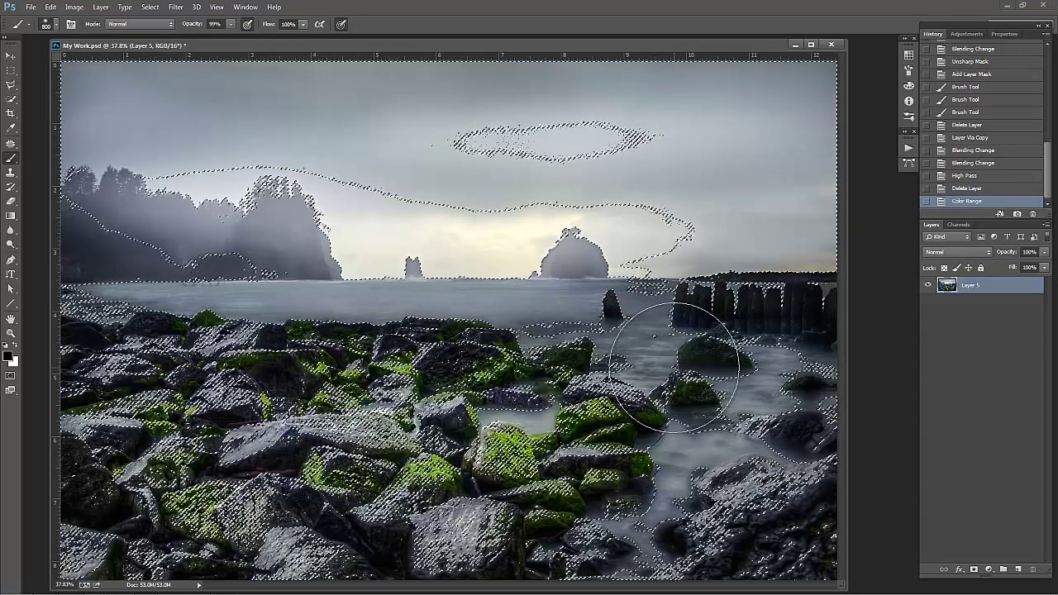
key("ctrl+j")
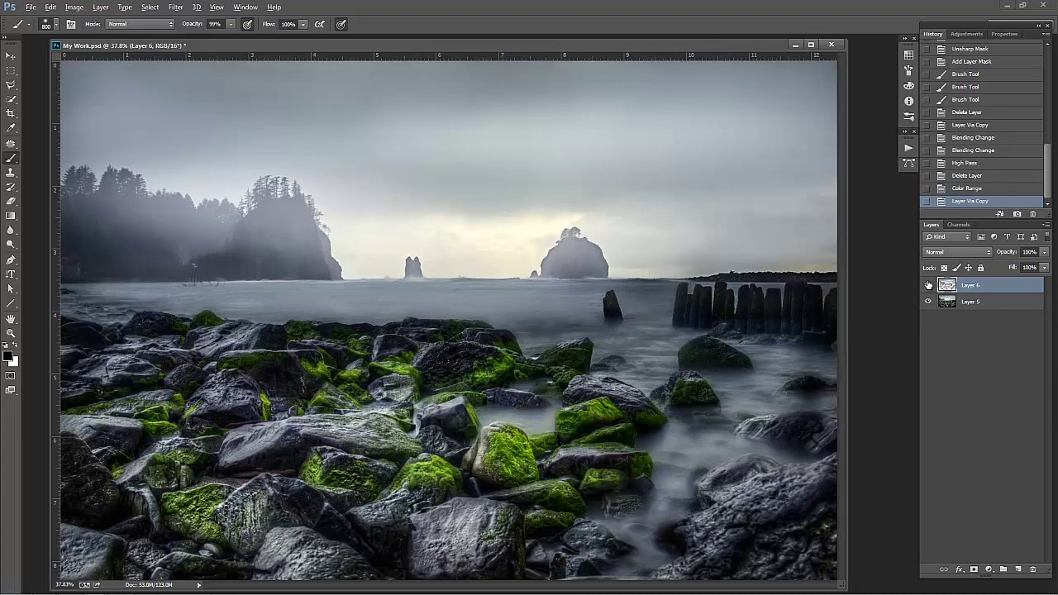
left_click(927, 302)
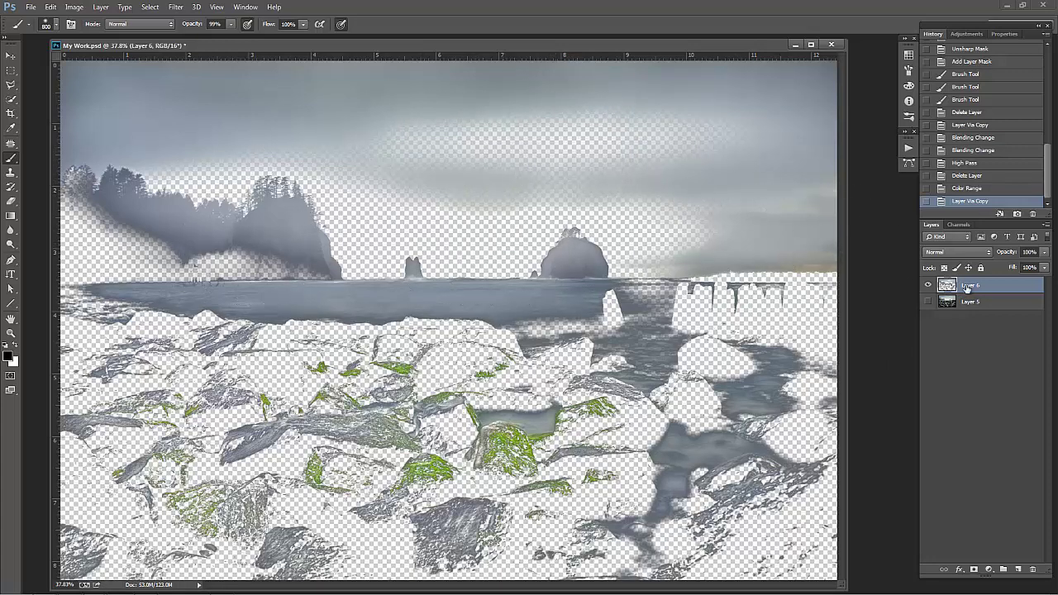
Mask Layer 6's sky, horizon haze and right-side water with a smaller brush, then show Layer 5.
left_click(973, 569)
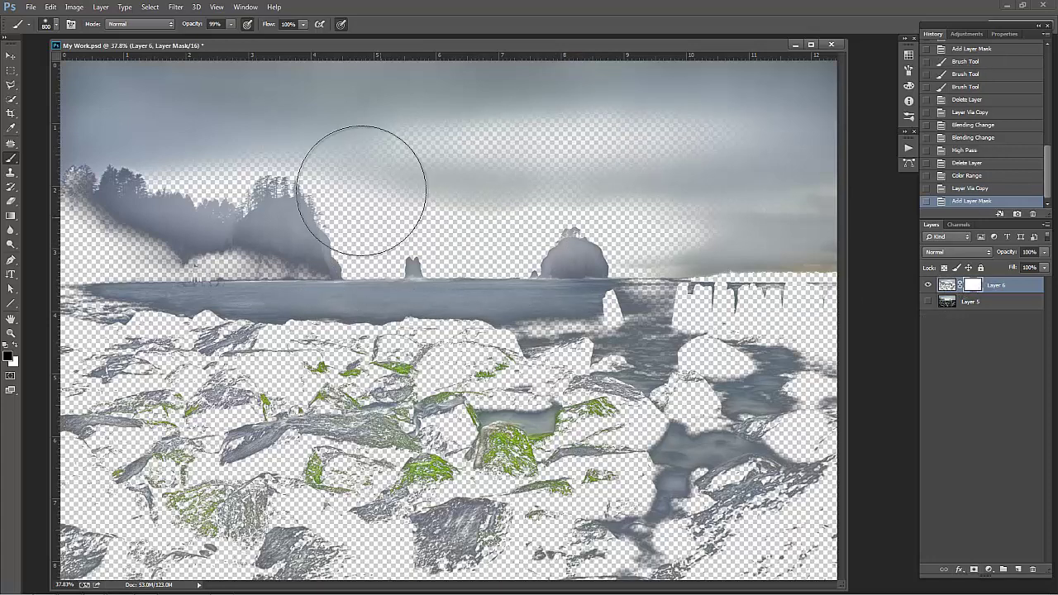
mouse_move(118, 108)
left_mouse_down()
mouse_move(397, 99)
mouse_move(29, 98)
mouse_move(169, 186)
mouse_move(295, 198)
mouse_move(98, 196)
mouse_move(357, 231)
mouse_move(478, 210)
mouse_move(759, 77)
mouse_move(420, 88)
mouse_move(907, 116)
mouse_move(779, 177)
mouse_move(818, 201)
mouse_move(685, 235)
mouse_move(798, 236)
mouse_move(555, 232)
mouse_move(591, 243)
mouse_move(240, 239)
left_mouse_up()
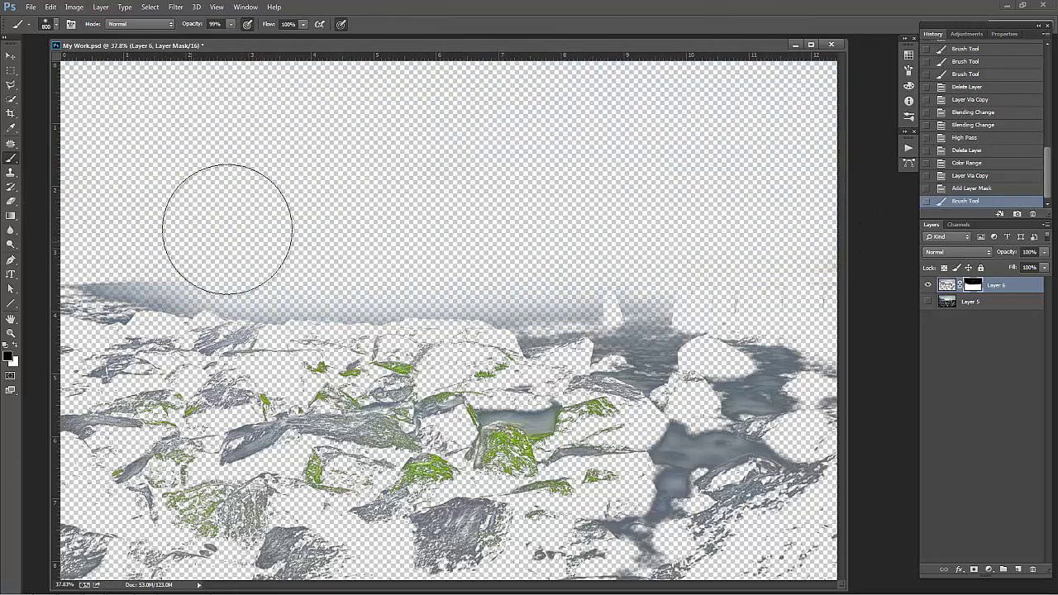
key("bracketleft")
key("bracketleft")
key("bracketleft")
key("bracketleft")
mouse_move(165, 276)
left_mouse_down()
mouse_move(139, 274)
mouse_move(611, 281)
mouse_move(647, 306)
mouse_move(659, 342)
left_mouse_up()
mouse_move(660, 342)
left_mouse_down()
mouse_move(692, 362)
mouse_move(764, 368)
mouse_move(765, 389)
mouse_move(756, 421)
mouse_move(716, 461)
mouse_move(684, 464)
mouse_move(643, 549)
left_mouse_up()
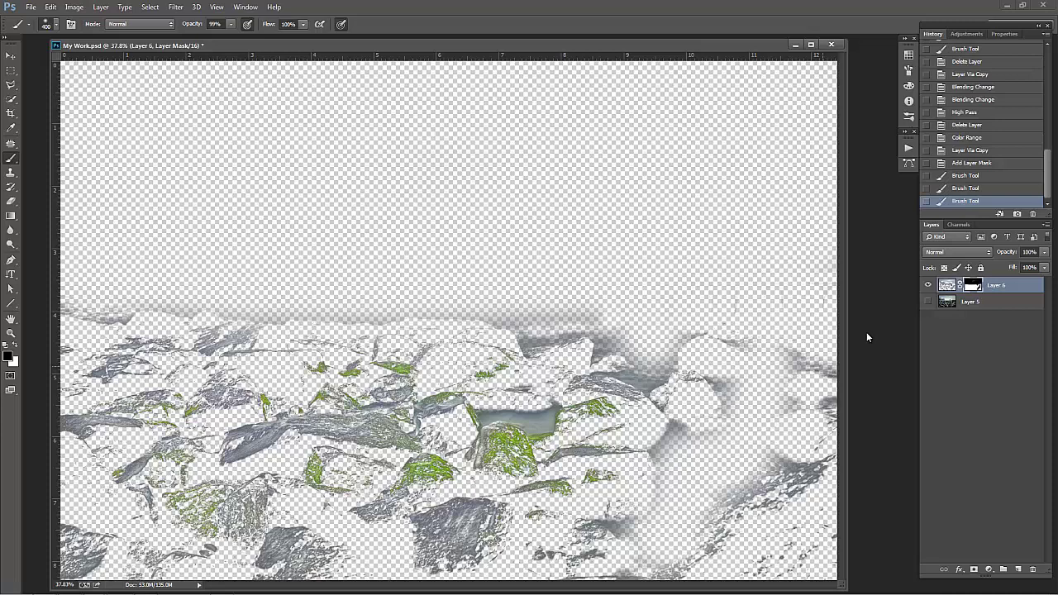
left_click(927, 285, "alt")
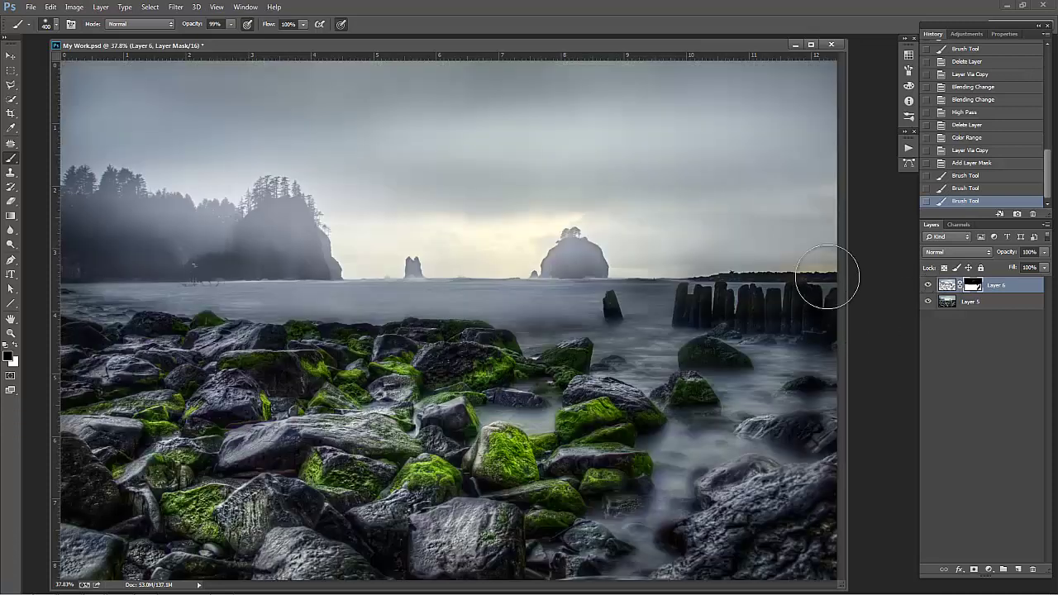
Trial Unsharp Mask at amount 161, cancel it, and target Layer 6's image thumbnail instead of its mask.
scroll(500, 464, "up", 8)
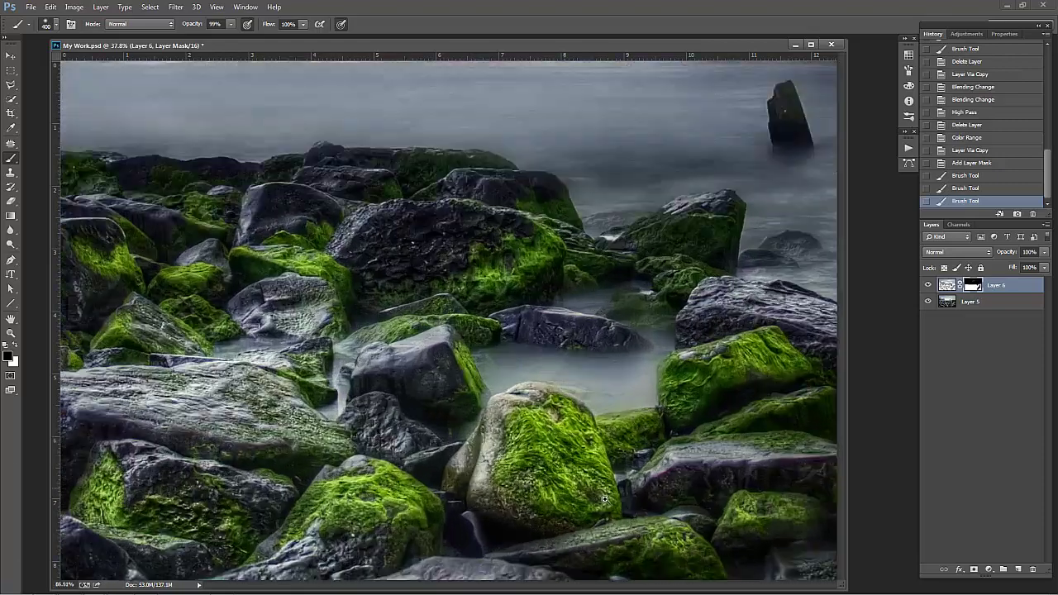
scroll(496, 197, "down", 2)
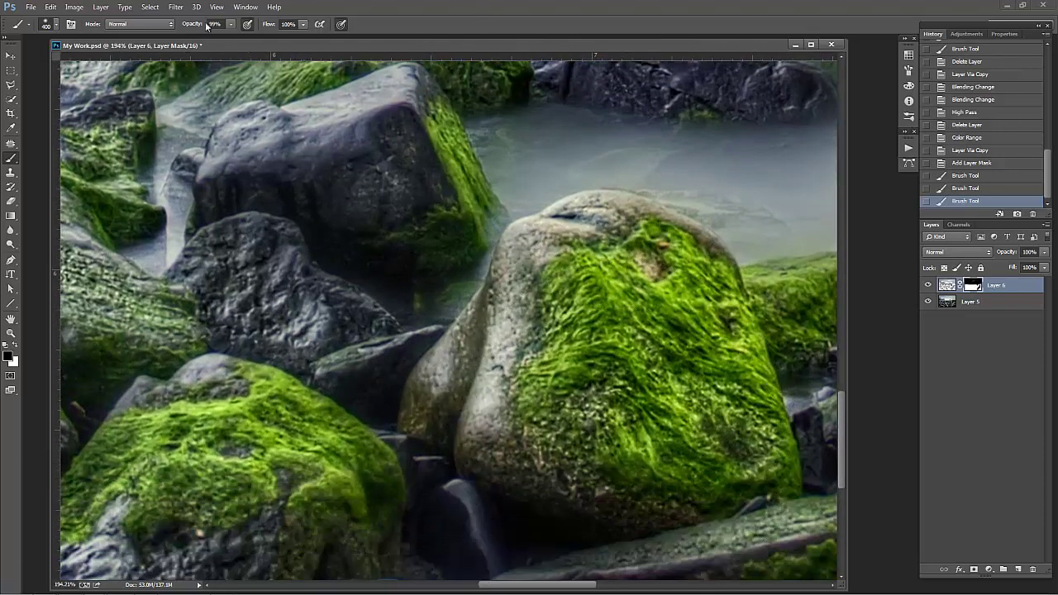
left_click(176, 7)
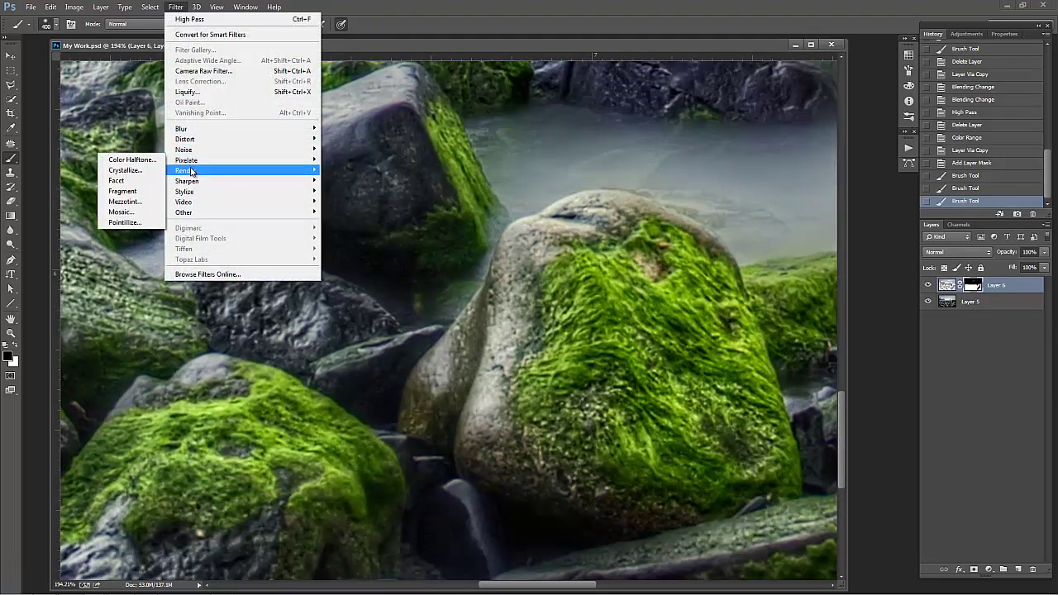
mouse_move(187, 180)
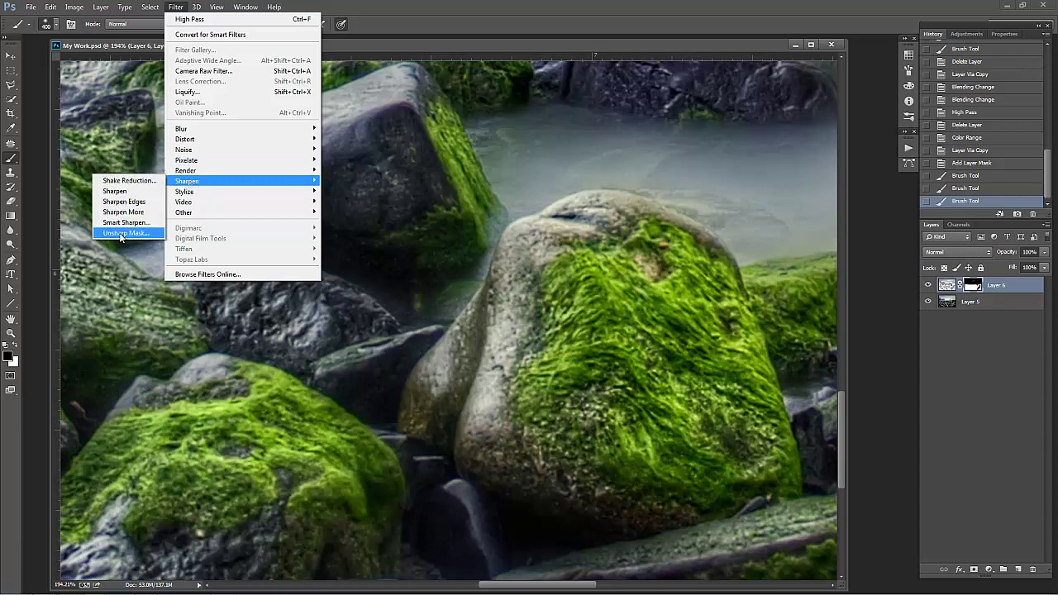
left_click(124, 232)
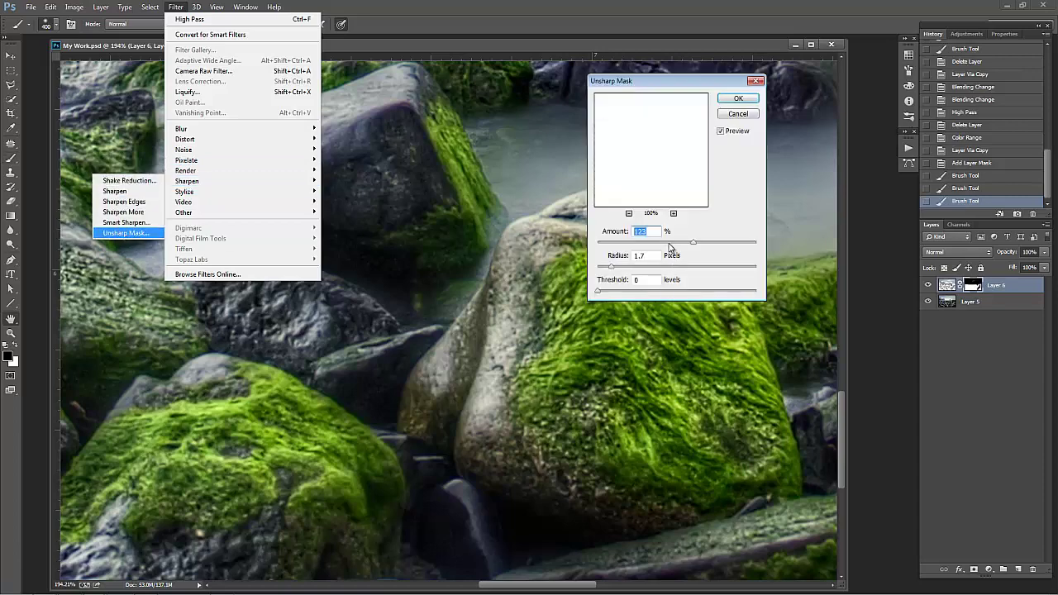
left_click_drag(699, 247, 710, 244)
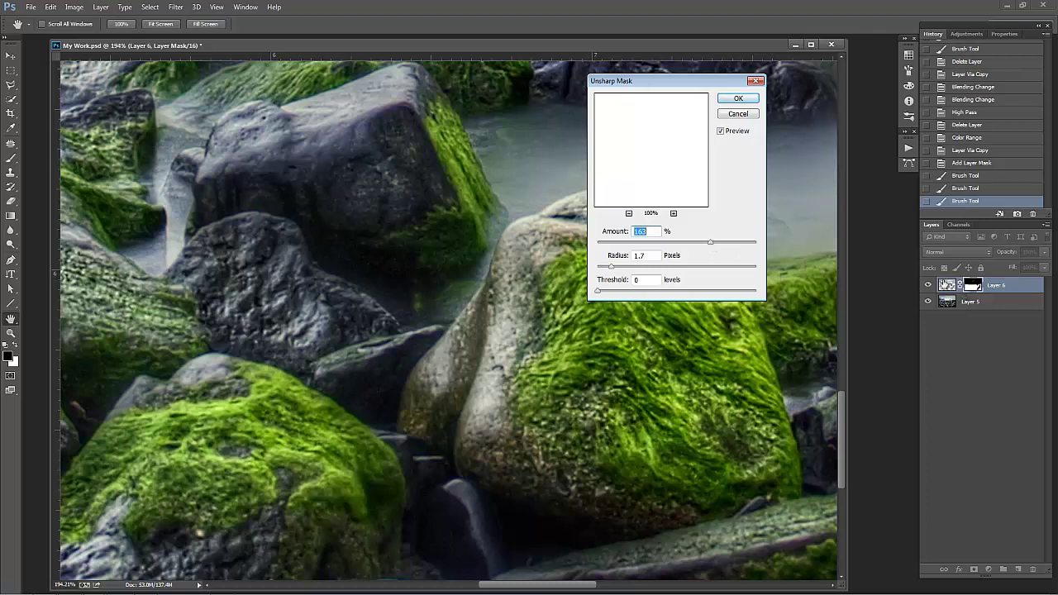
left_click(743, 114)
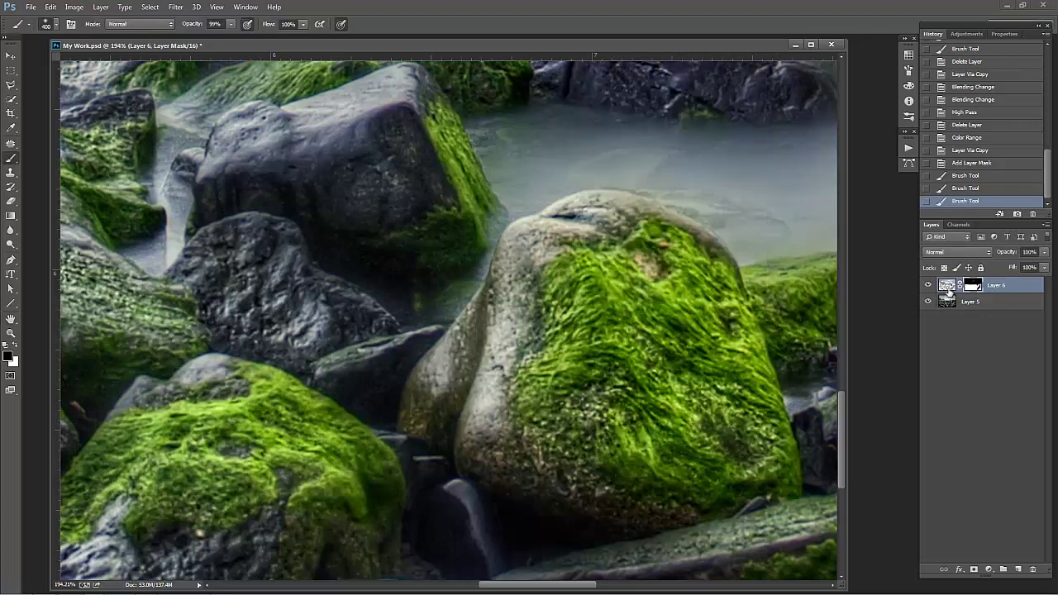
left_click(947, 286)
left_click(176, 7)
Open Unsharp Mask and set Amount to about 140% and Radius to 2.0 pixels, threshold 0.
mouse_move(199, 183)
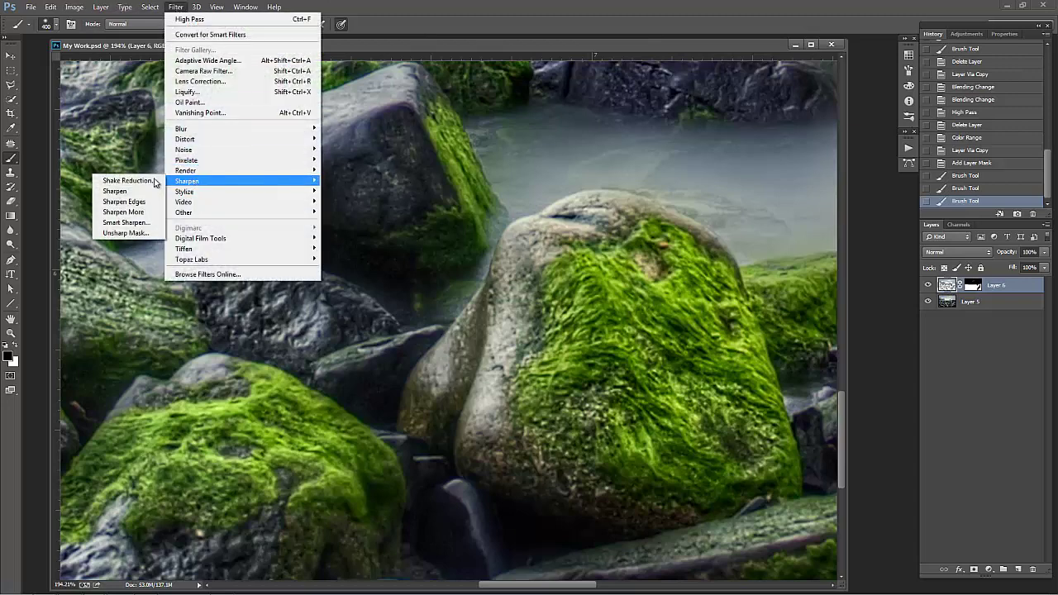
left_click(122, 233)
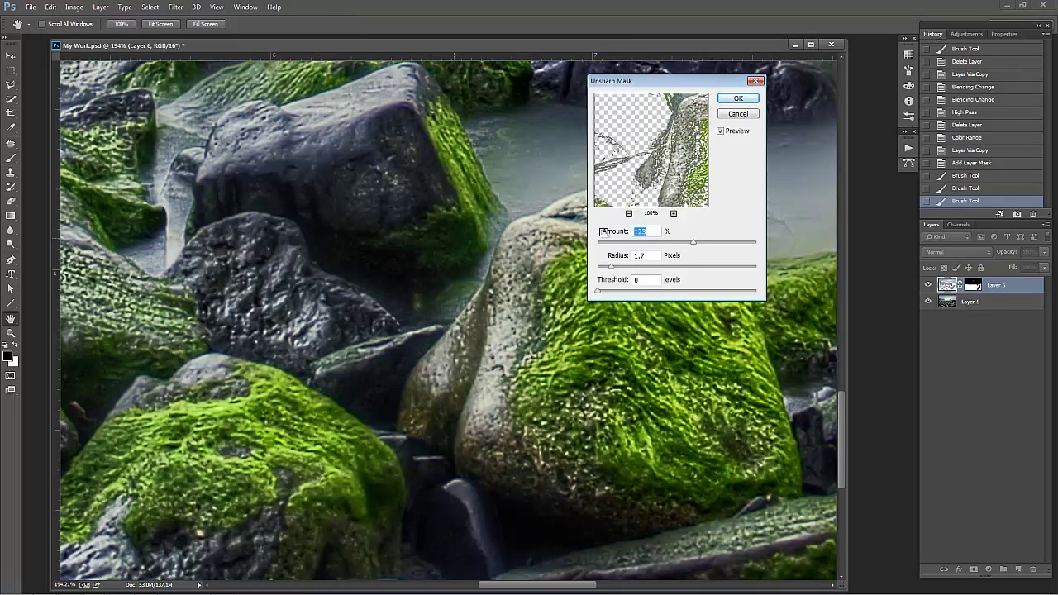
left_click_drag(660, 85, 724, 142)
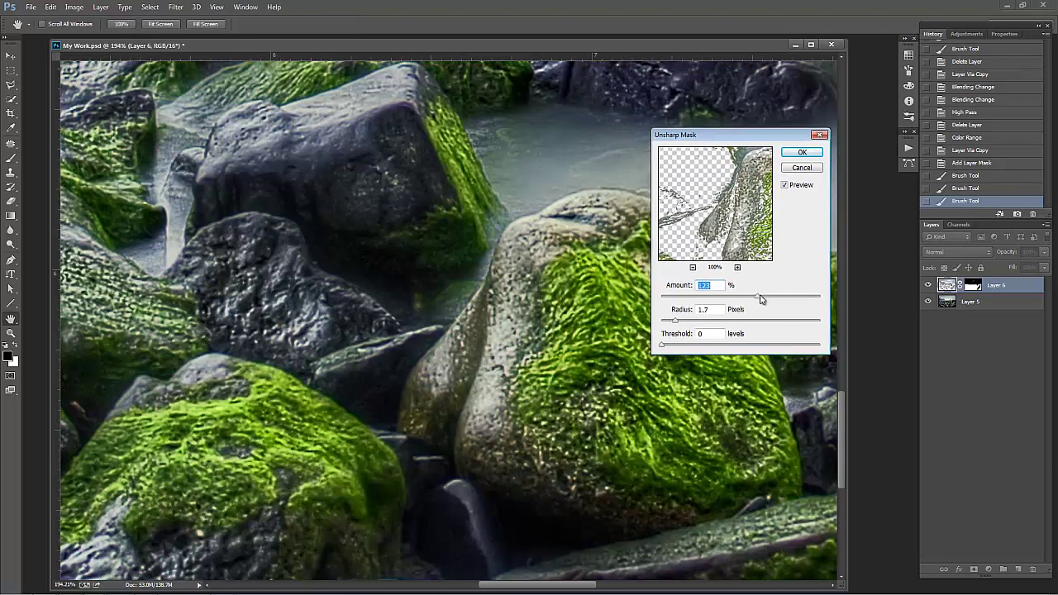
mouse_move(757, 296)
left_mouse_down()
mouse_move(787, 301)
mouse_move(768, 299)
left_mouse_up()
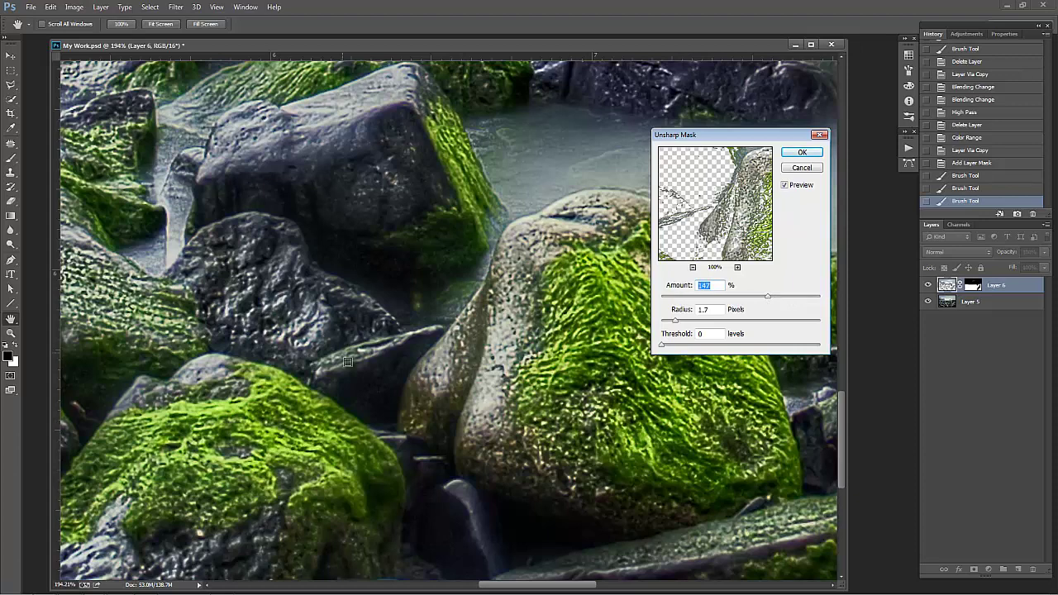
left_click_drag(678, 322, 681, 323)
left_click(766, 298)
left_click_drag(766, 299, 765, 300)
left_click_drag(679, 322, 678, 325)
Toggle the preview to compare the mossy rocks, then apply the Unsharp Mask to Layer 6.
left_click(787, 185)
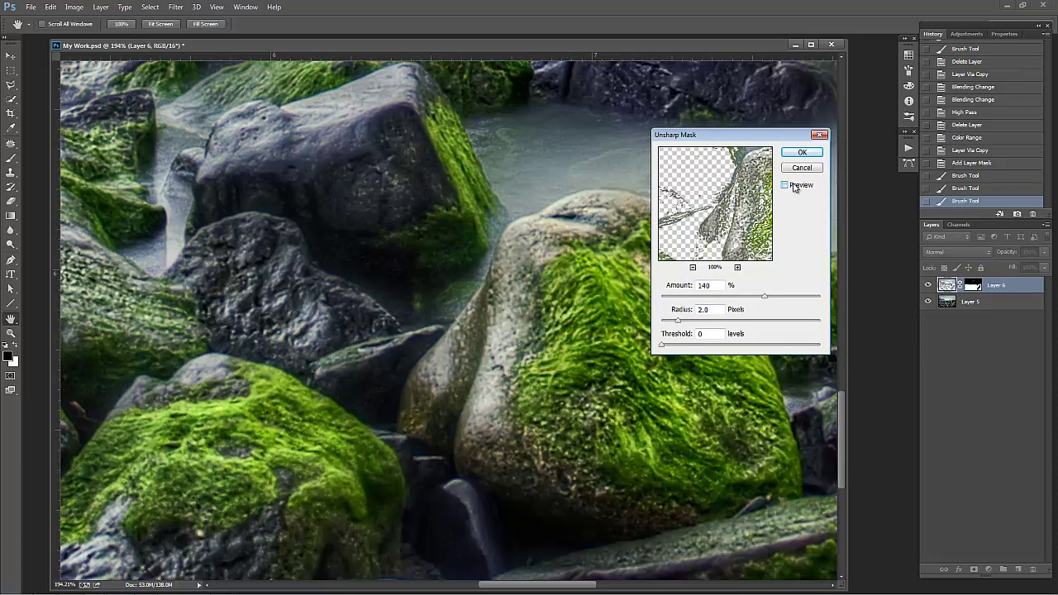
left_click(792, 186)
left_click(791, 186)
left_click(792, 186)
left_click(793, 154)
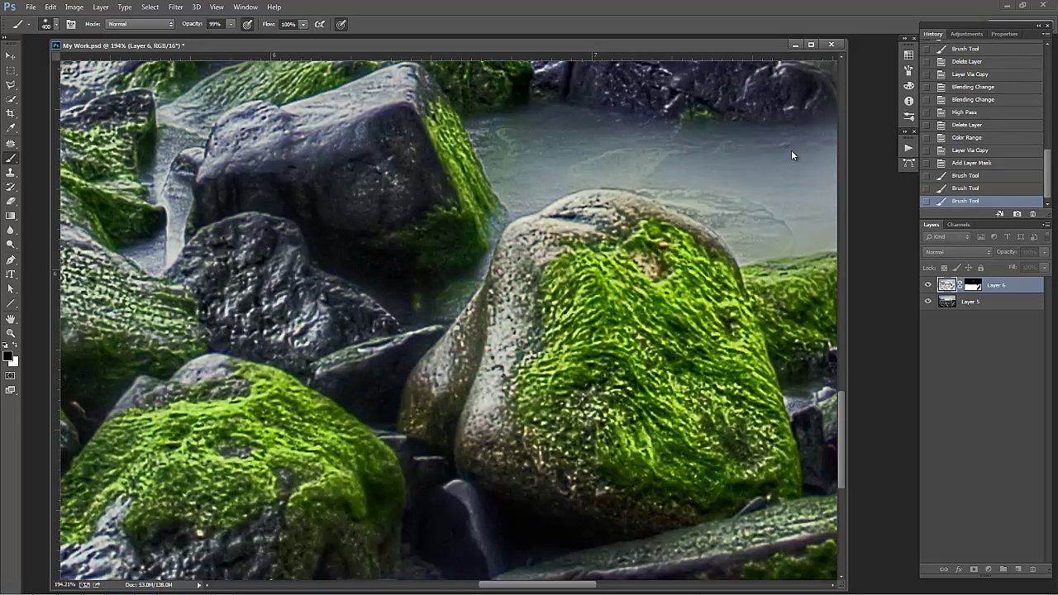
right_click(509, 209)
left_click(545, 220)
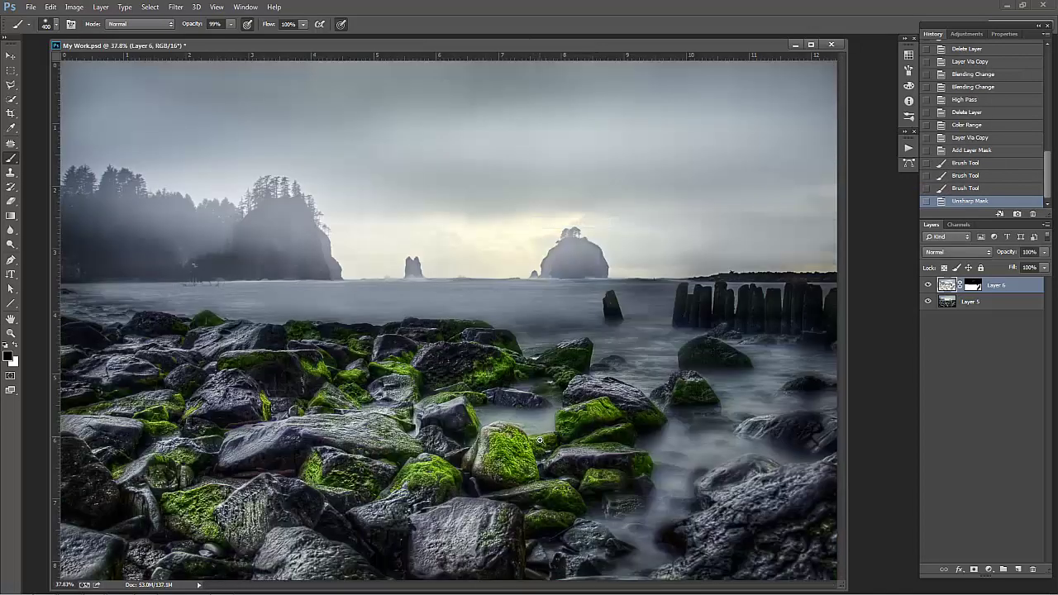
scroll(568, 459, "up", 2)
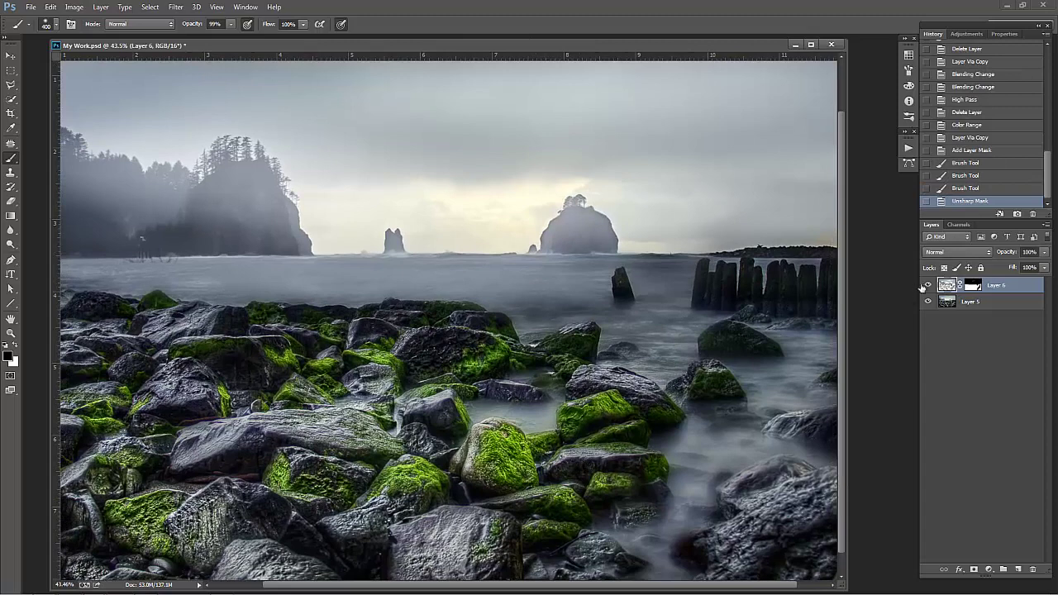
left_click(927, 285)
left_click(926, 285)
left_click(926, 285)
left_click(926, 285)
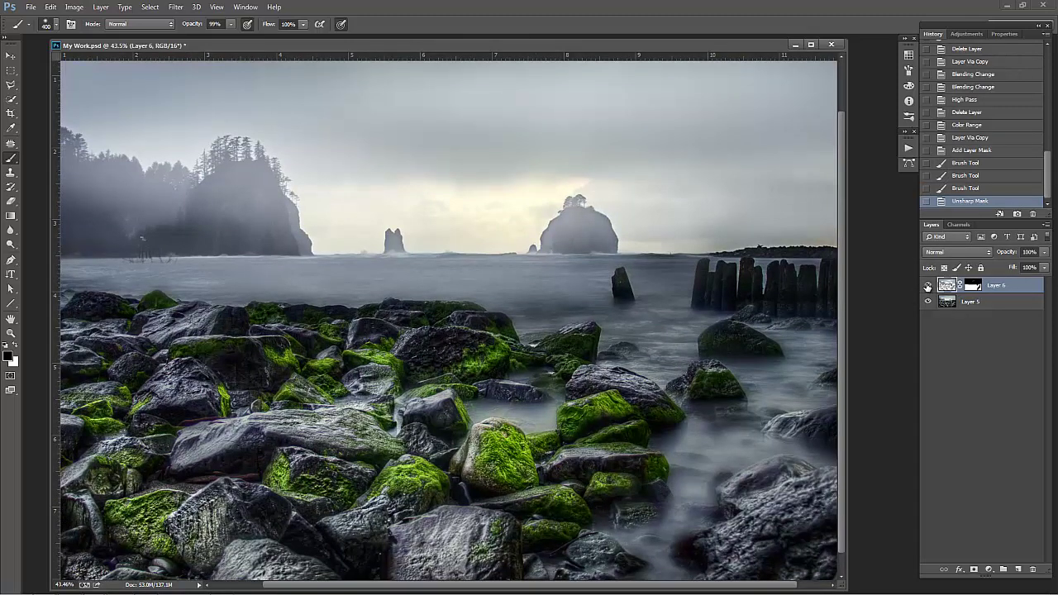
left_click(926, 285)
left_click(926, 285)
scroll(440, 417, "down", 2)
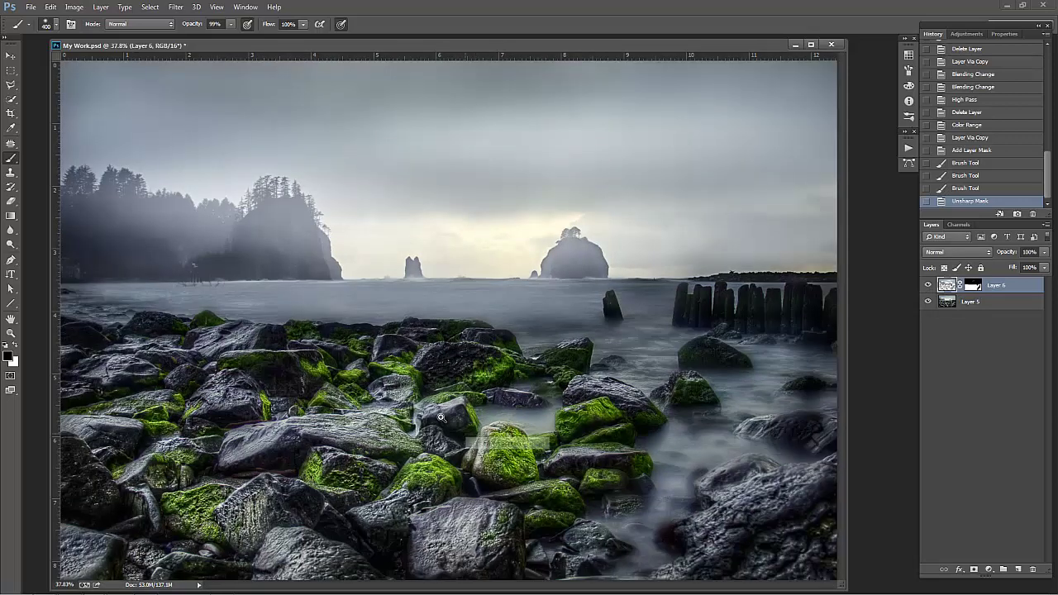